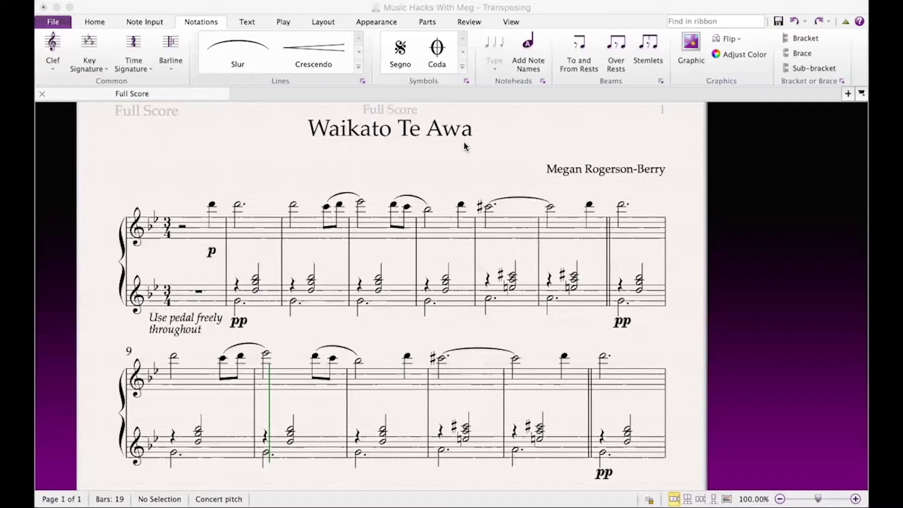
Activate the Waikato Te Awa score window so the Keypad panel shows.
left_click(314, 391)
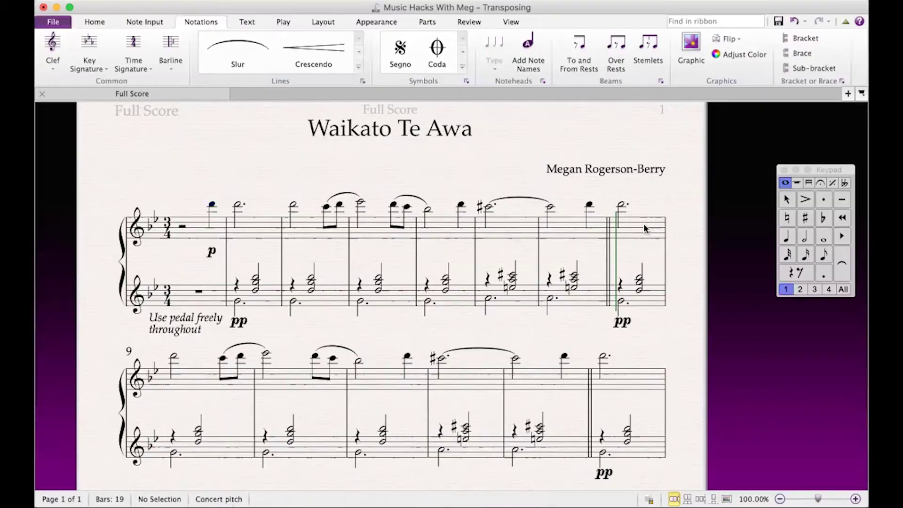
Select bars 8 through 13 on both the right-hand and left-hand piano staves.
left_click(644, 229)
left_click(568, 380, "shift")
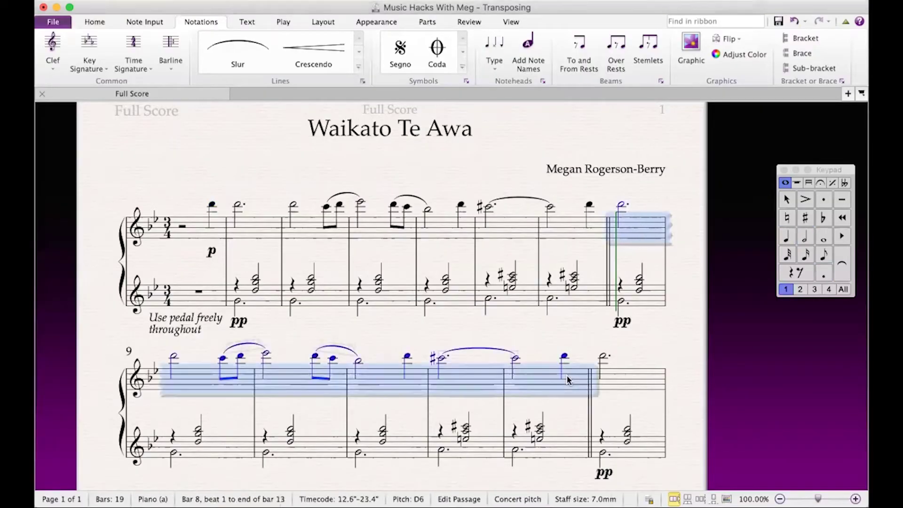
key("Escape")
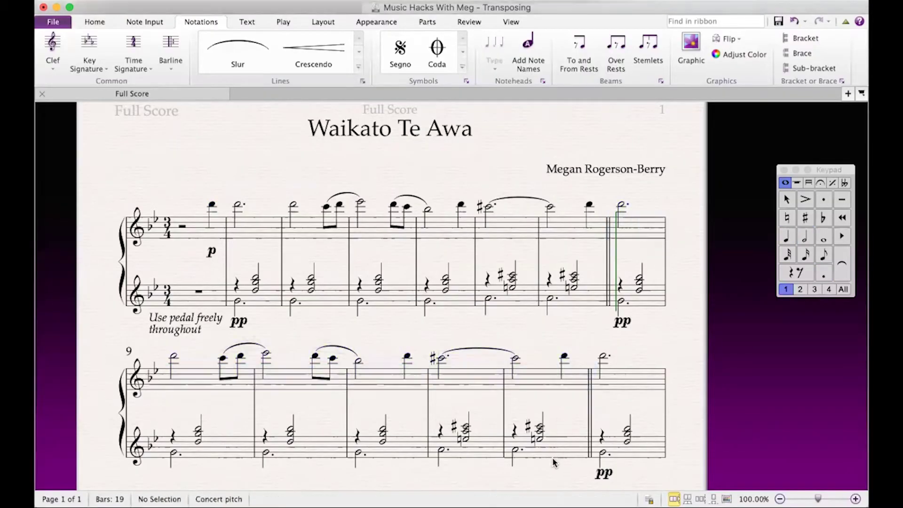
left_click(649, 232)
left_click(555, 436, "shift")
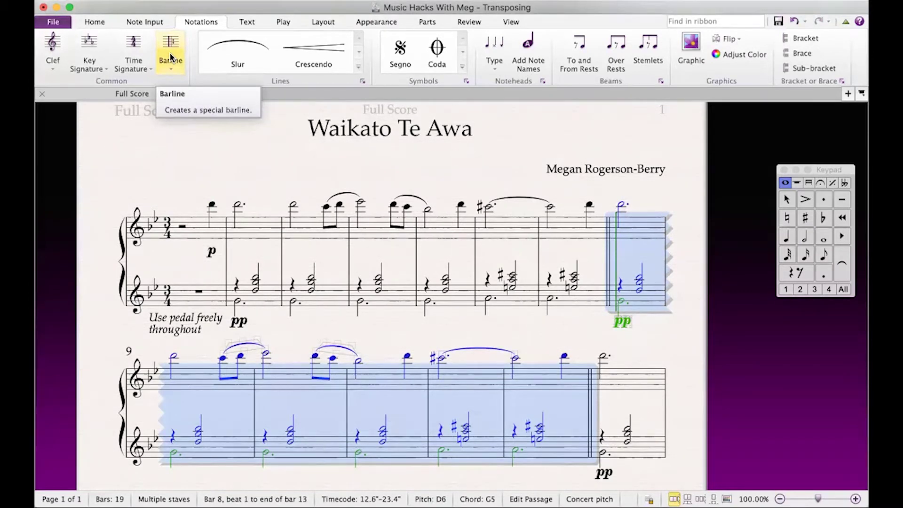
Open the Transpose dialog for the selected bars with Shift+T.
key("shift+t")
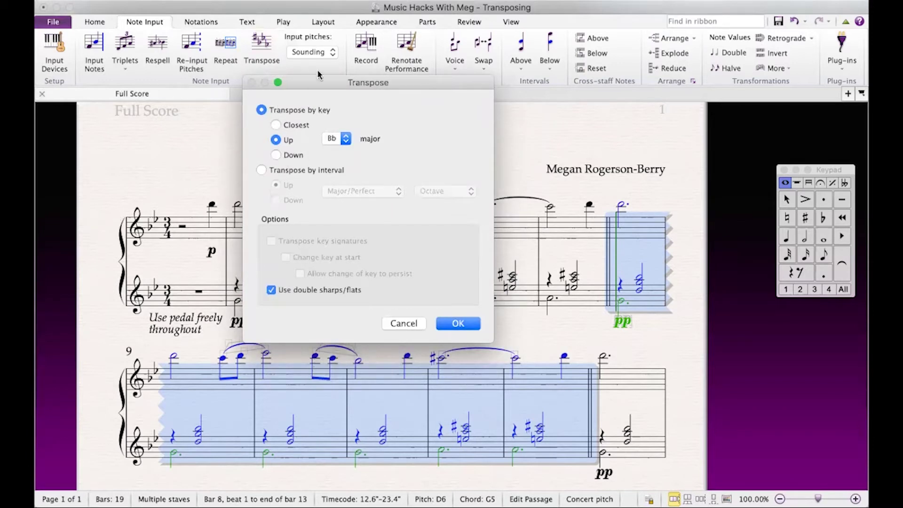
Set the Transpose dialog to transpose by key, direction Up, with C as the target key.
left_click_drag(313, 83, 369, 81)
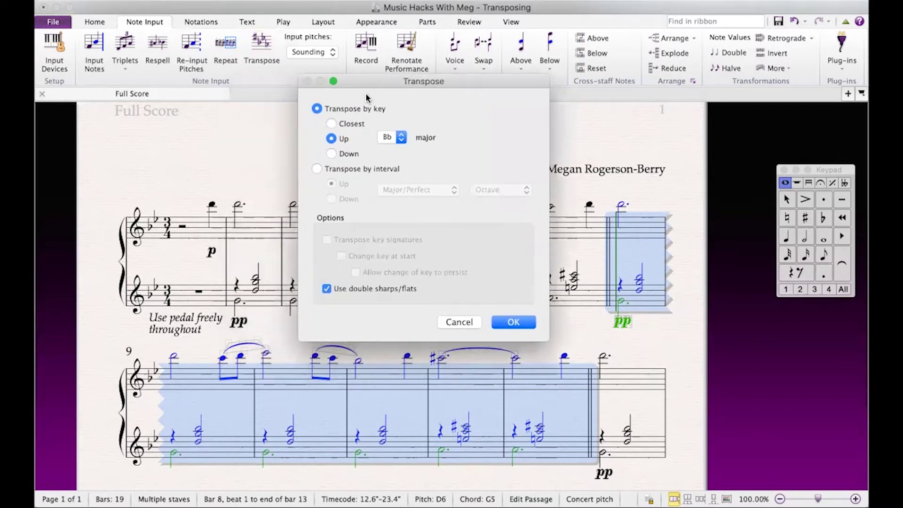
left_click(332, 124)
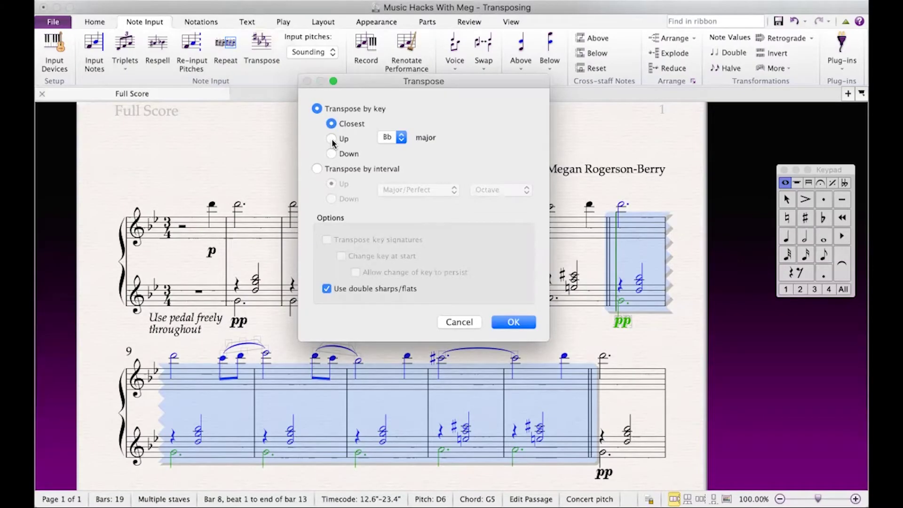
left_click(331, 140)
left_click(318, 169)
left_click(399, 138)
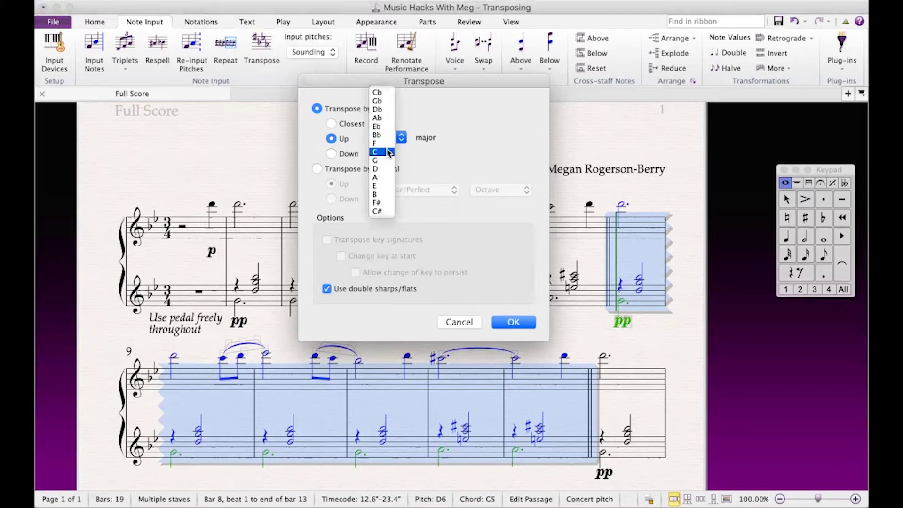
left_click(387, 151)
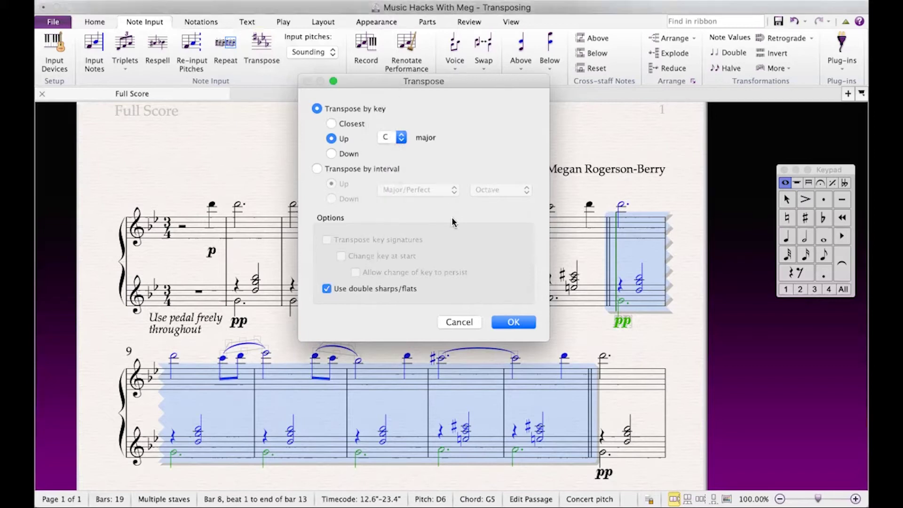
Apply the upward transposition to bars 8–13 and scroll through the score to check it.
left_click(523, 323)
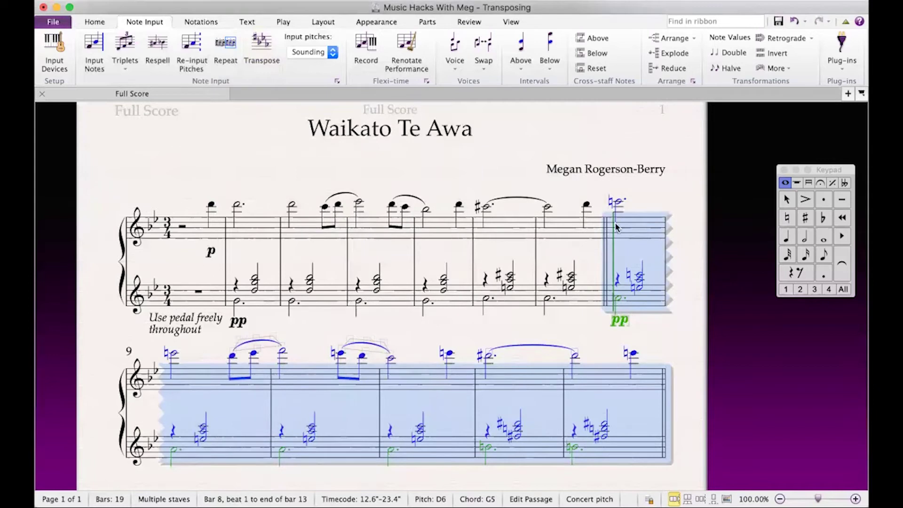
scroll(386, 356, "down", 3)
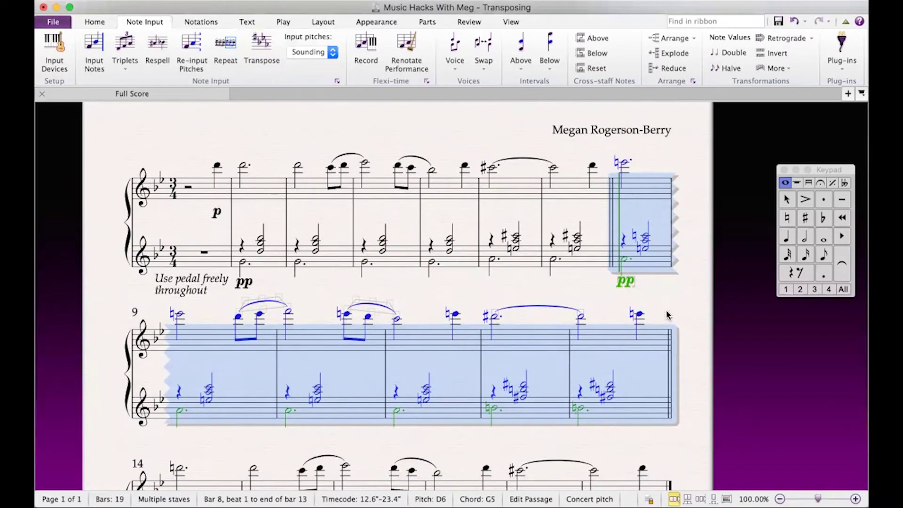
scroll(667, 315, "down", 6)
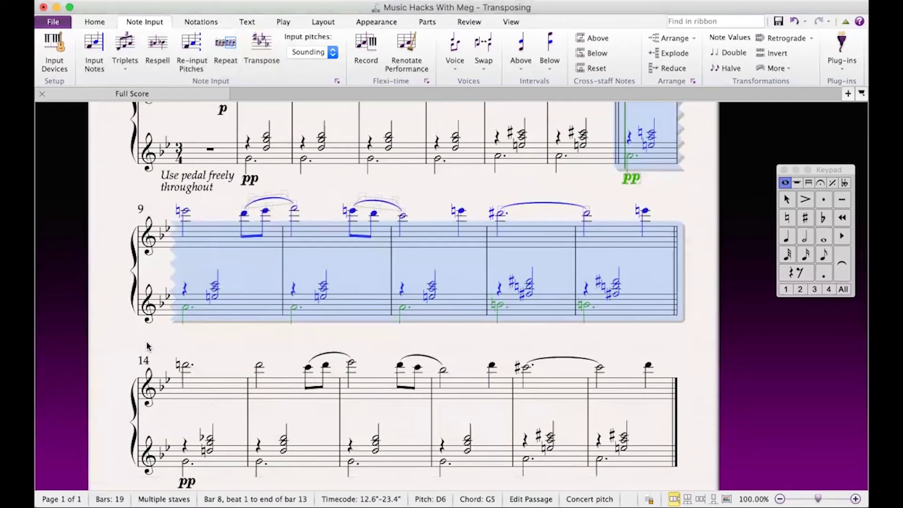
scroll(385, 413, "down", 3)
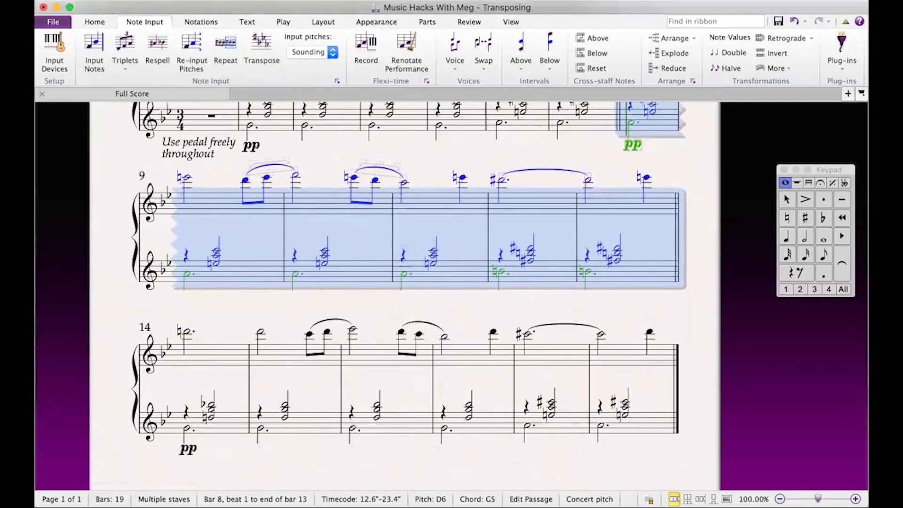
scroll(180, 324, "up", 5)
scroll(181, 323, "down", 5)
scroll(180, 323, "up", 5)
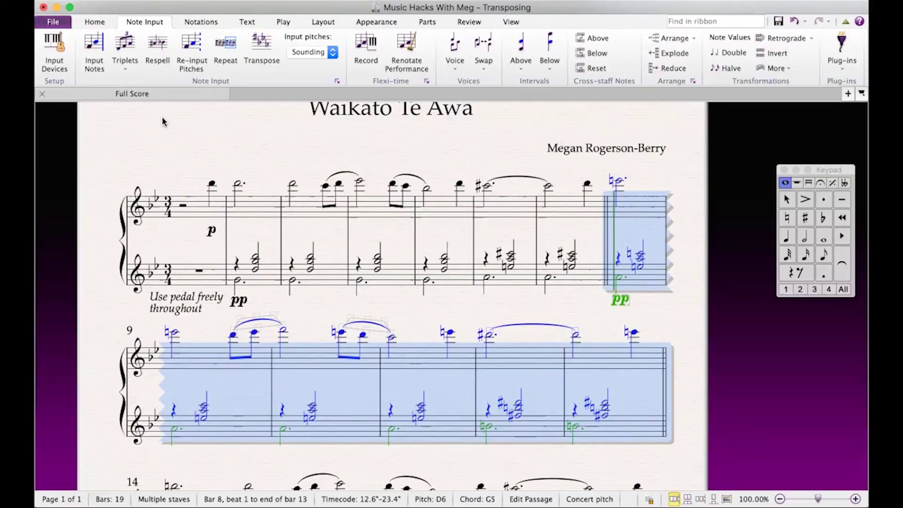
Place a C major key signature at bar 8 from the Notations key signature gallery, then delete it.
left_click(88, 23)
left_click(153, 22)
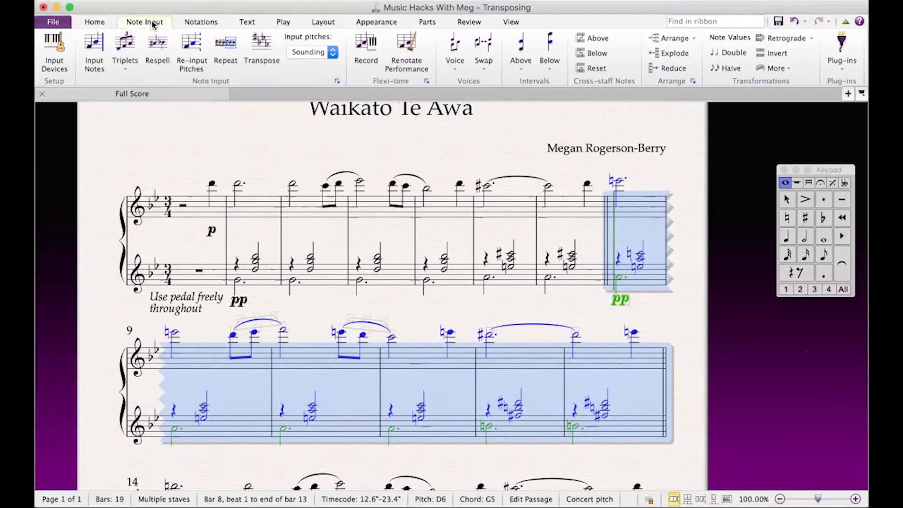
left_click(183, 23)
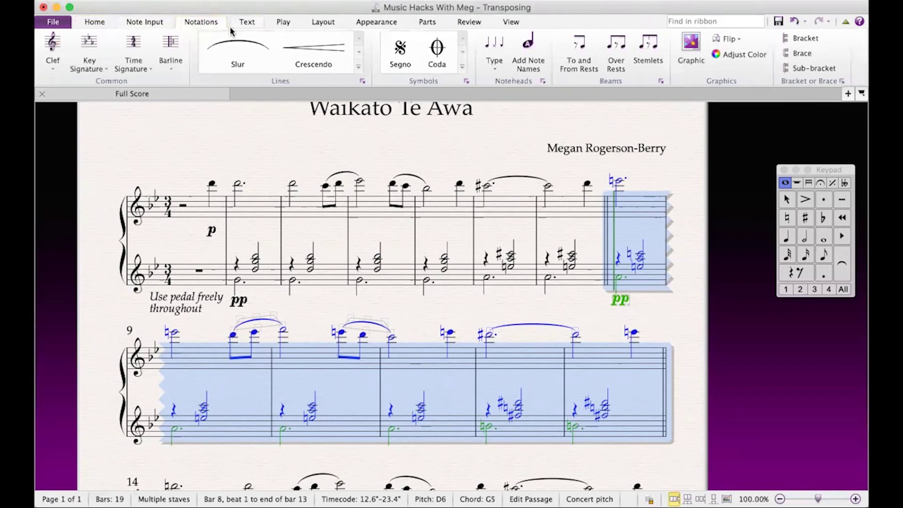
left_click(53, 45)
left_click(91, 45)
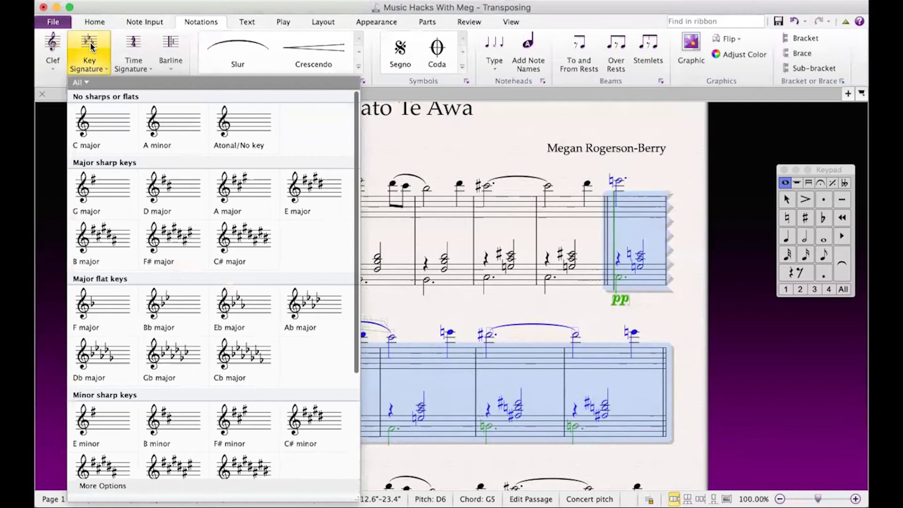
left_click(97, 119)
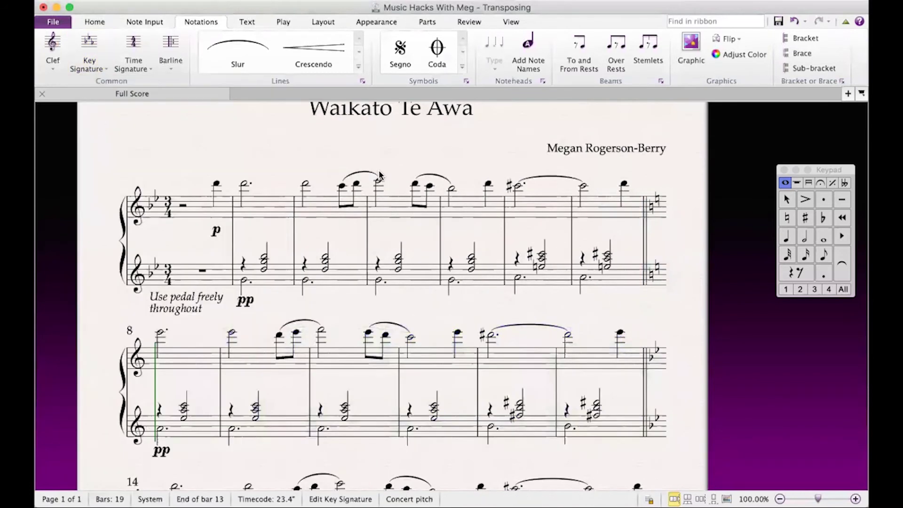
scroll(516, 417, "down", 5)
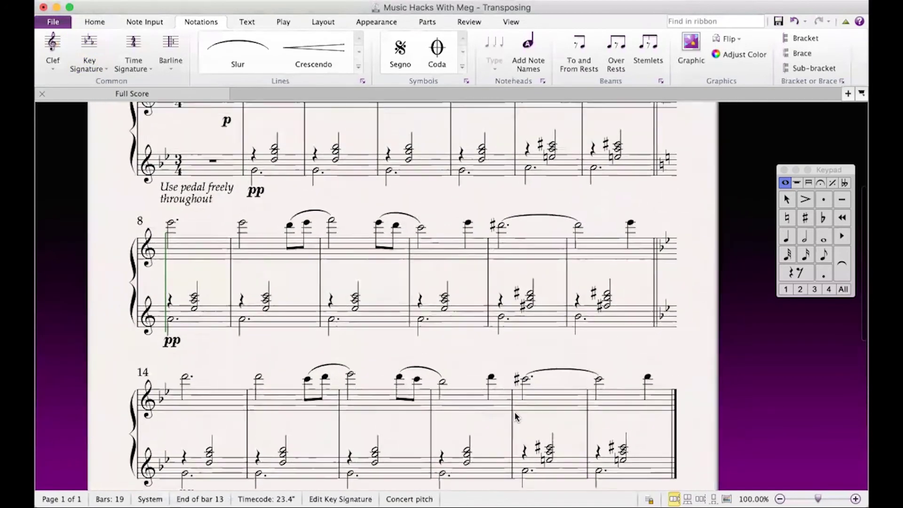
key("Delete")
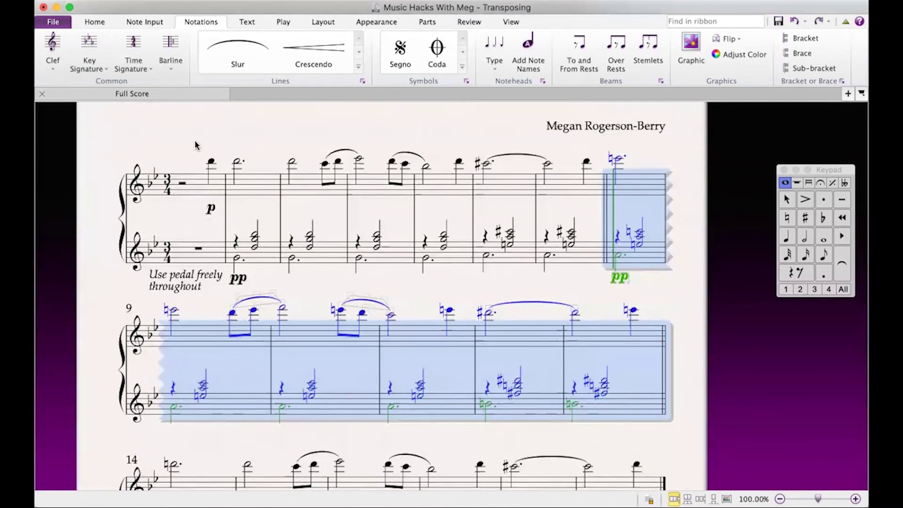
Reapply the C major key signature at bar 8, with two flats returning at bar 14.
left_click(89, 60)
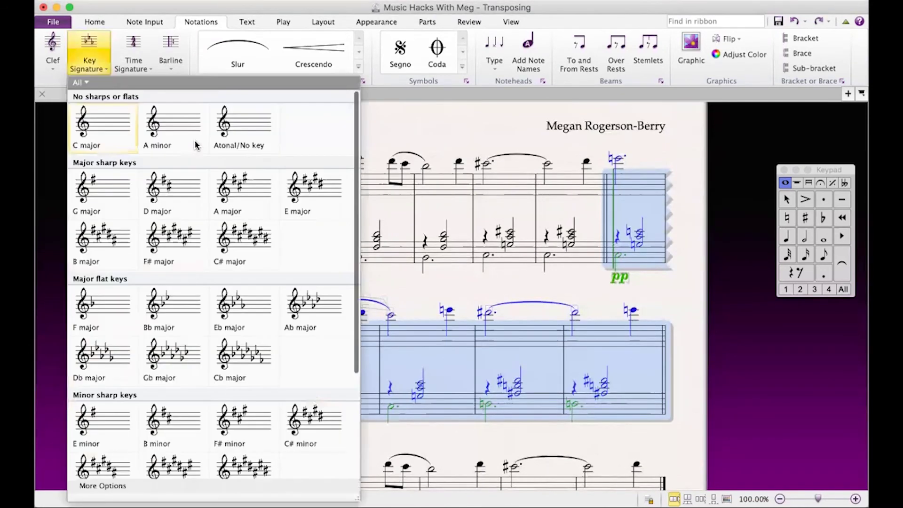
left_click(89, 127)
scroll(400, 215, "down", 3)
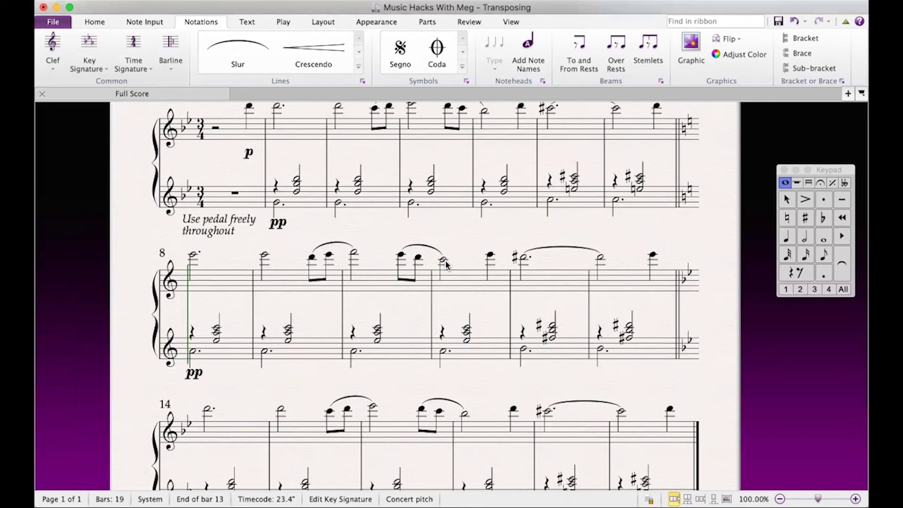
scroll(446, 265, "down", 3)
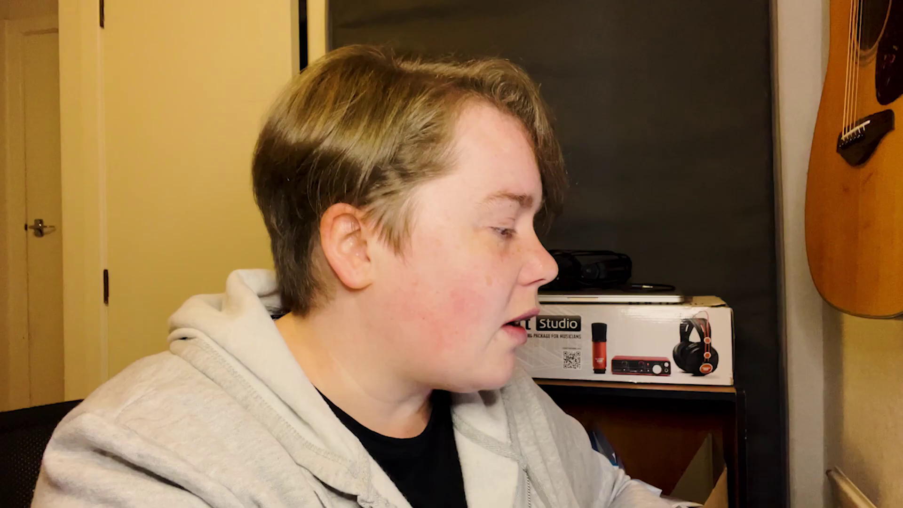